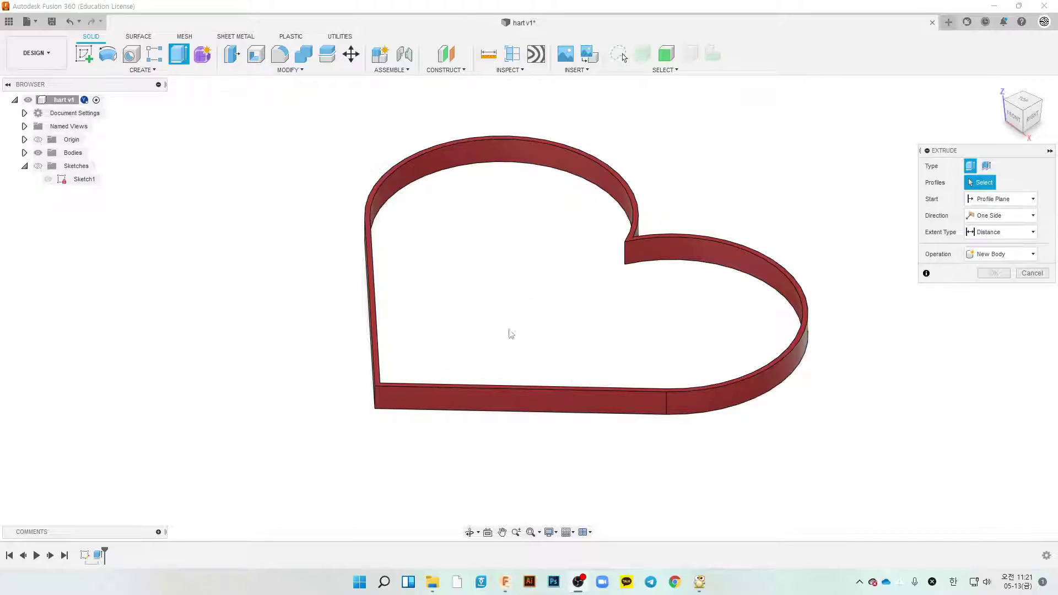
# Orbit around the finished heart wall to view it from another side
pyautogui.moveTo(523, 275)
pyautogui.keyDown('shift'); pyautogui.mouseDown(button='middle')
pyautogui.moveTo(570, 338)
pyautogui.moveTo(627, 323)
pyautogui.mouseUp(button='middle'); pyautogui.keyUp('shift')
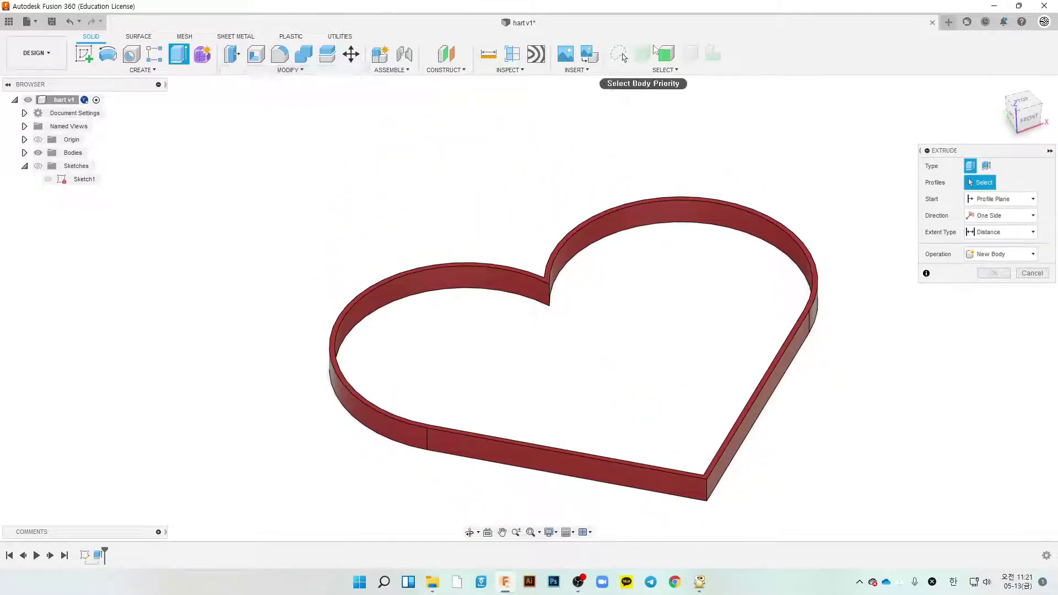
pyautogui.click(27, 21)
# Create a new design with an empty sketch on the XY ground plane
pyautogui.click(39, 40)
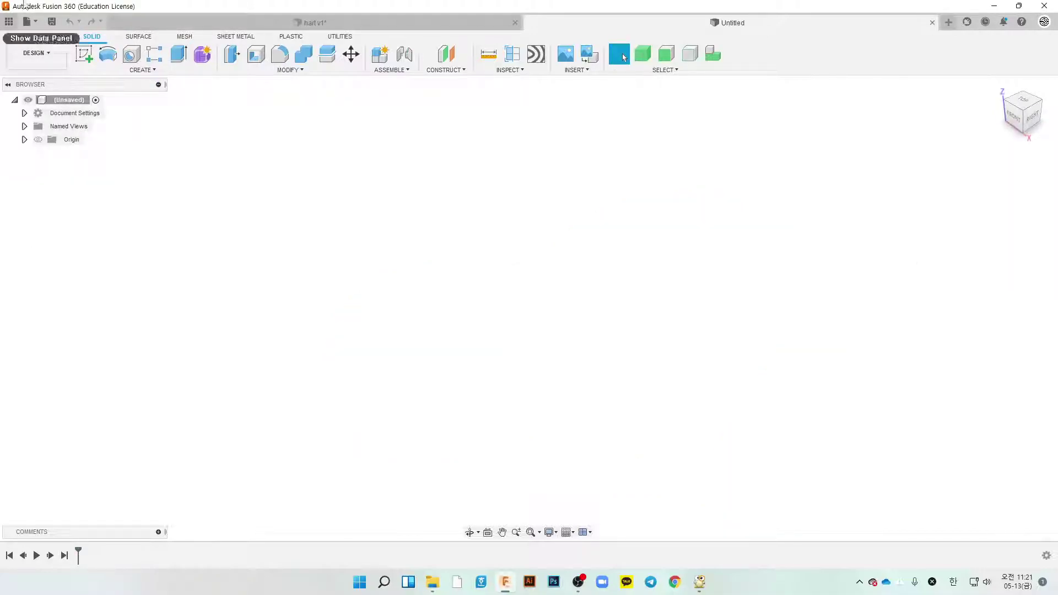
pyautogui.click(84, 53)
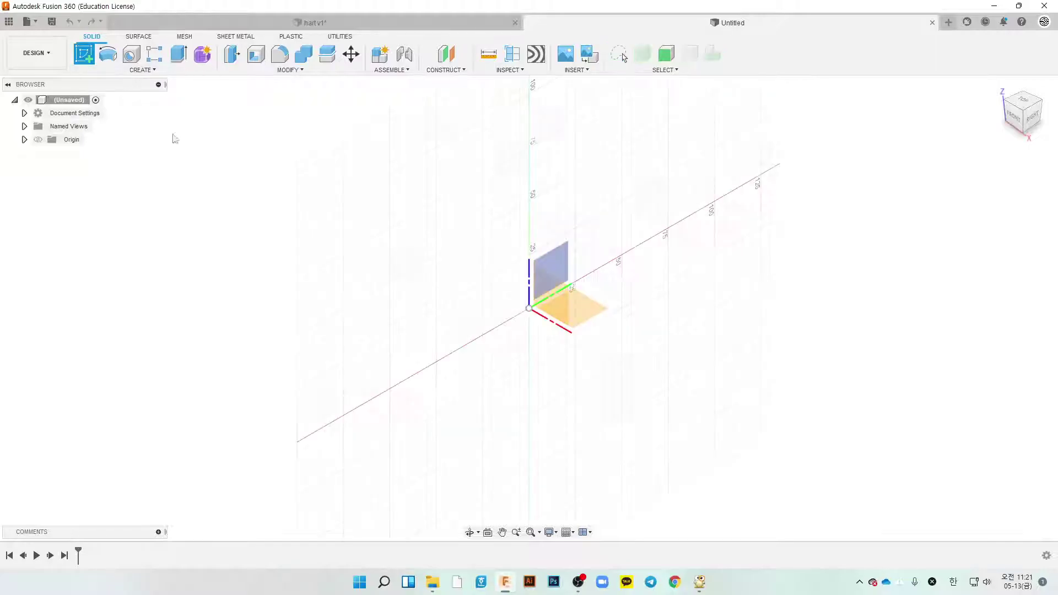
pyautogui.click(590, 310)
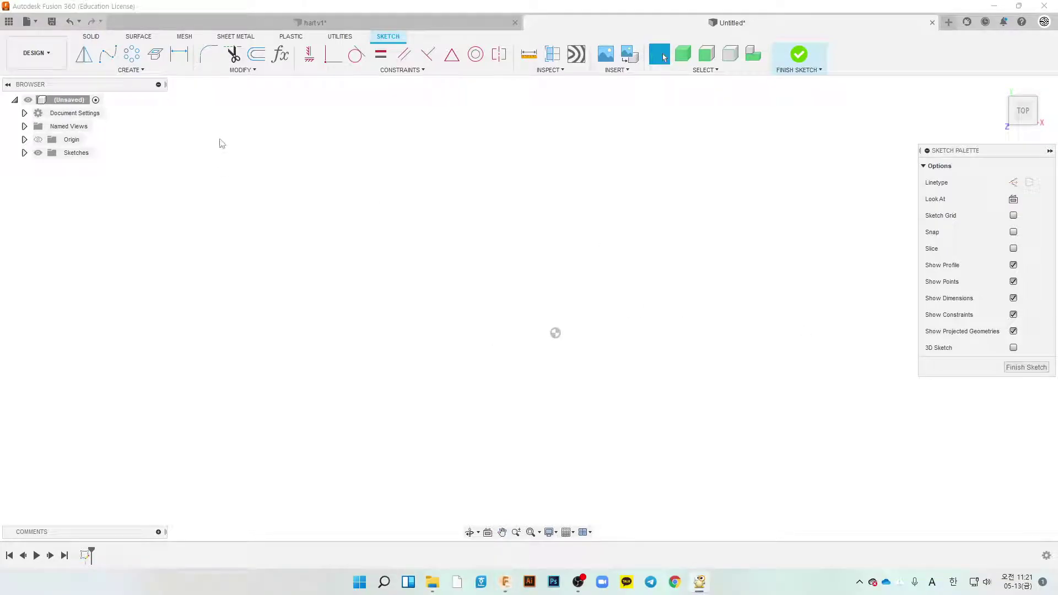
pyautogui.click(131, 69)
pyautogui.moveTo(104, 107)
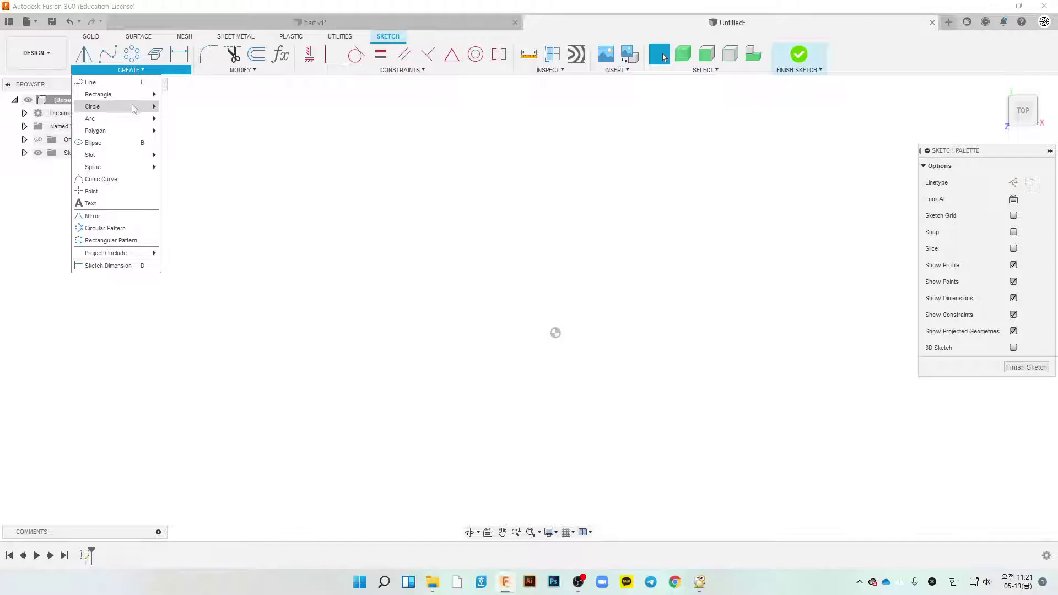
# Draw two slightly overlapping center-diameter circles side by side
pyautogui.click(187, 106)
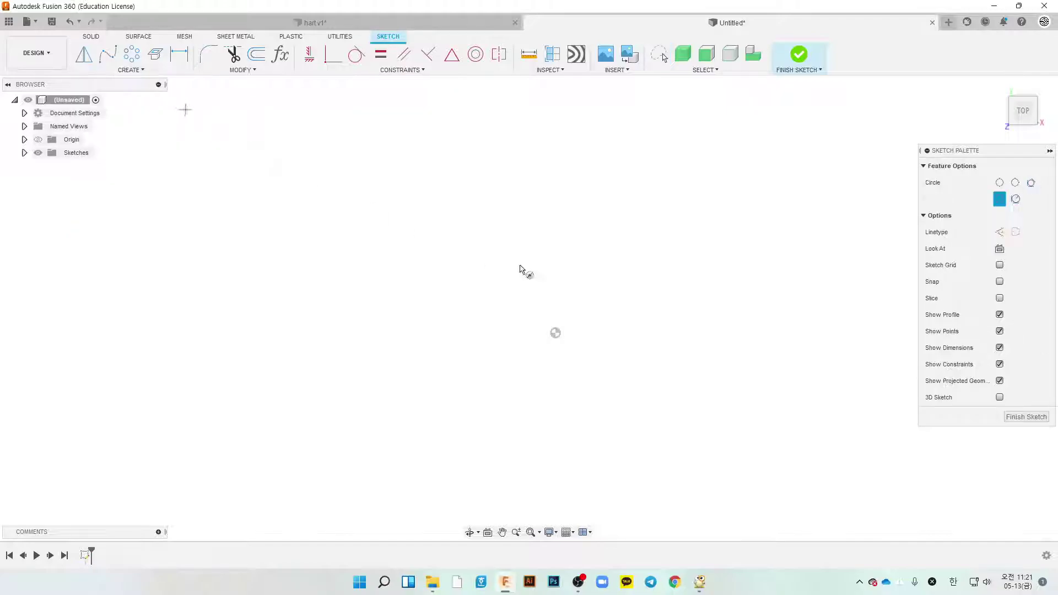
pyautogui.click(456, 226)
pyautogui.click(491, 270)
pyautogui.click(559, 219)
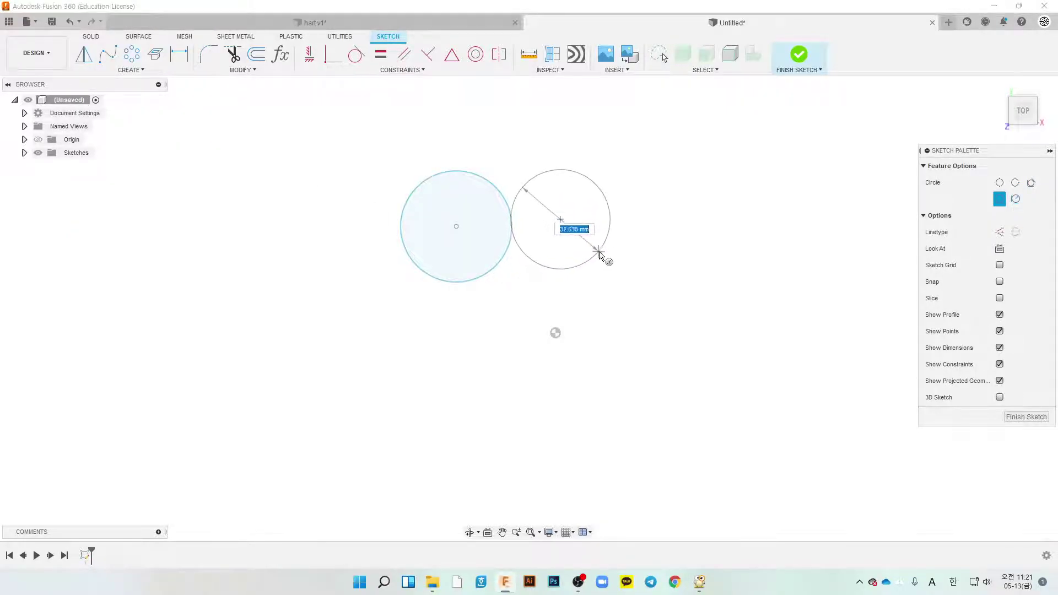
pyautogui.click(604, 258)
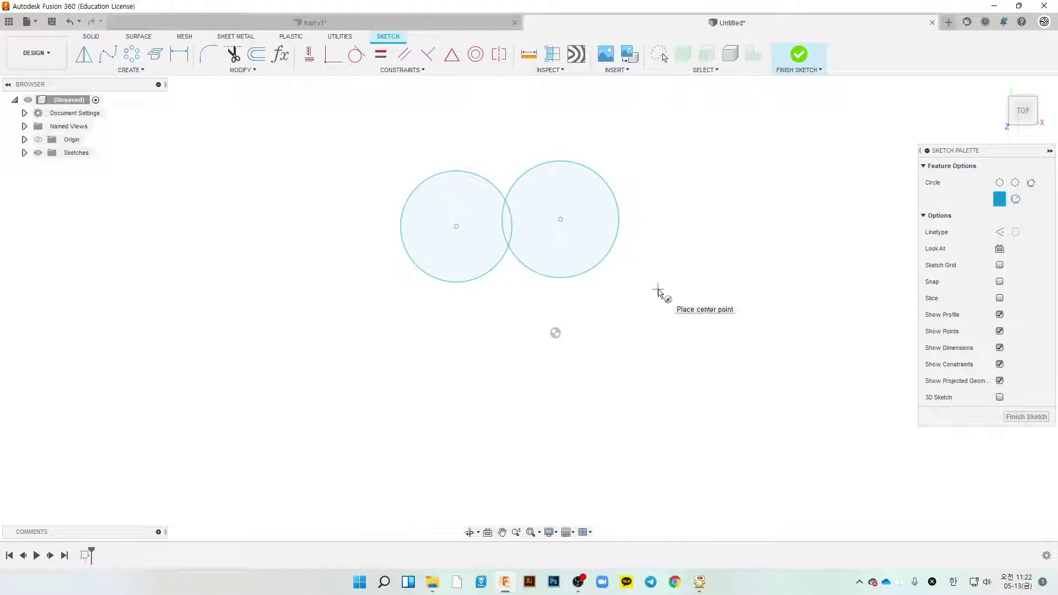
# Draw two lines from the left and right circles down to the origin point
pyautogui.press('Escape')
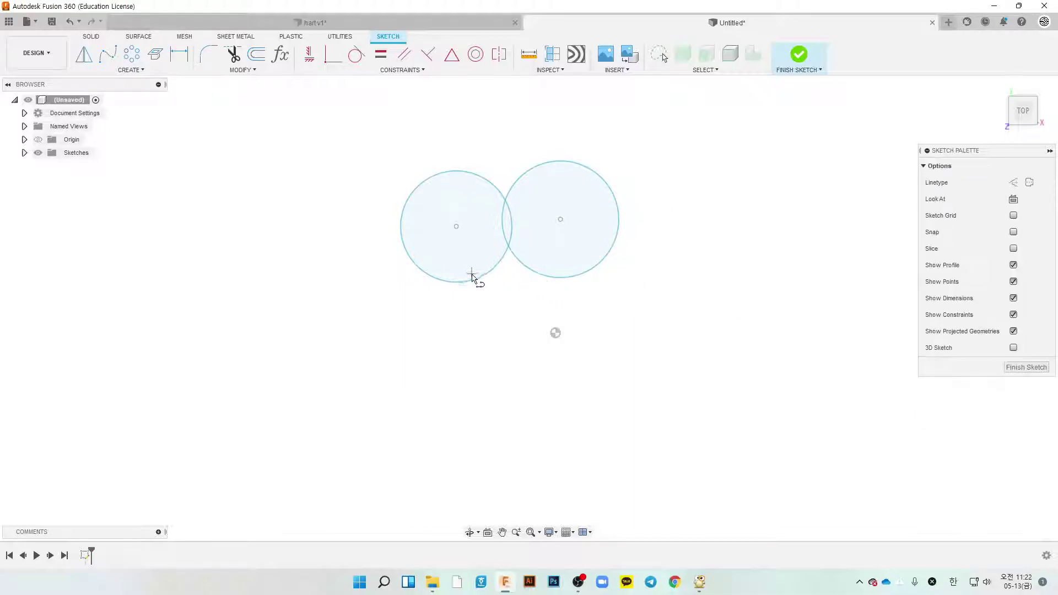
pyautogui.click(422, 275)
pyautogui.click(556, 333)
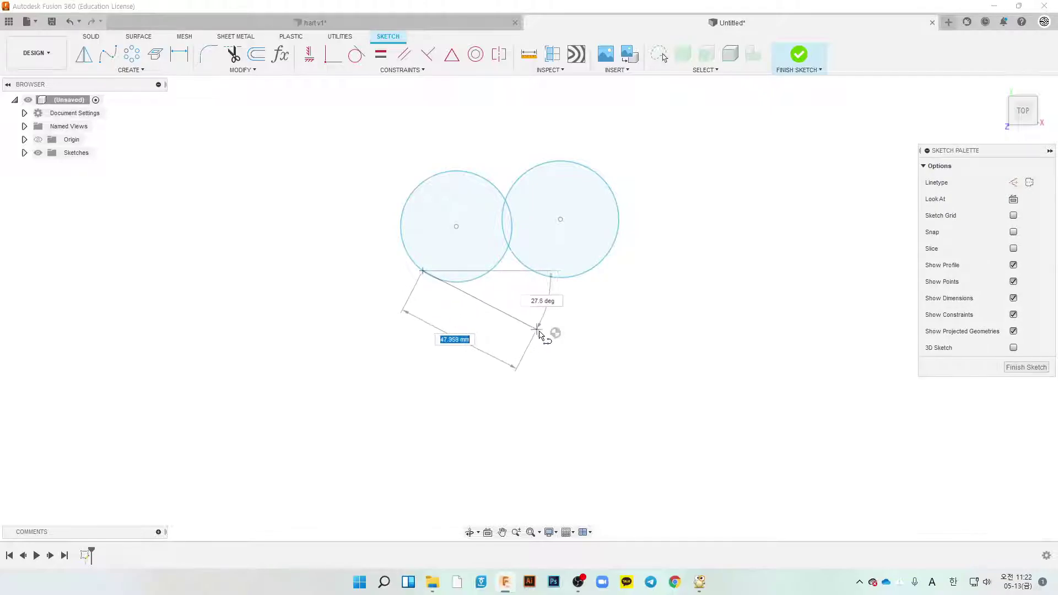
pyautogui.doubleClick(605, 257)
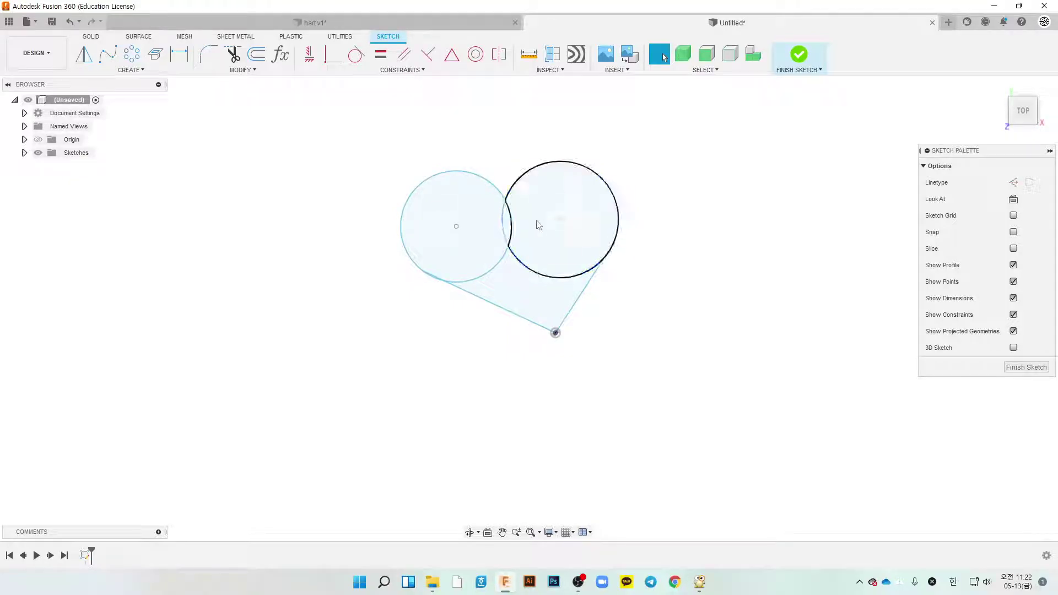
# Constrain the two circle centres to be horizontally level
pyautogui.click(310, 55)
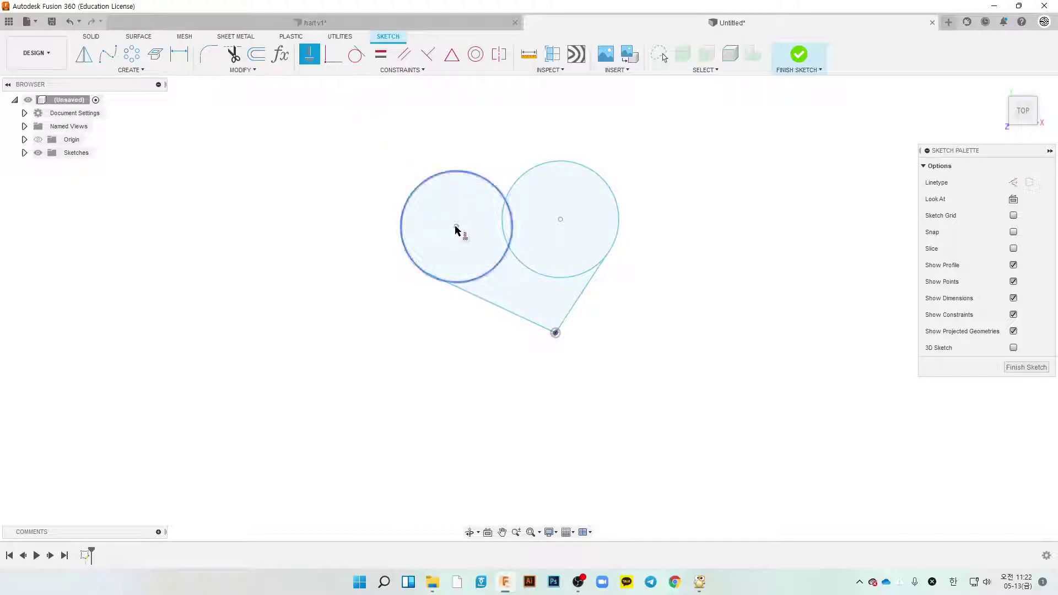
pyautogui.click(456, 226)
pyautogui.click(560, 221)
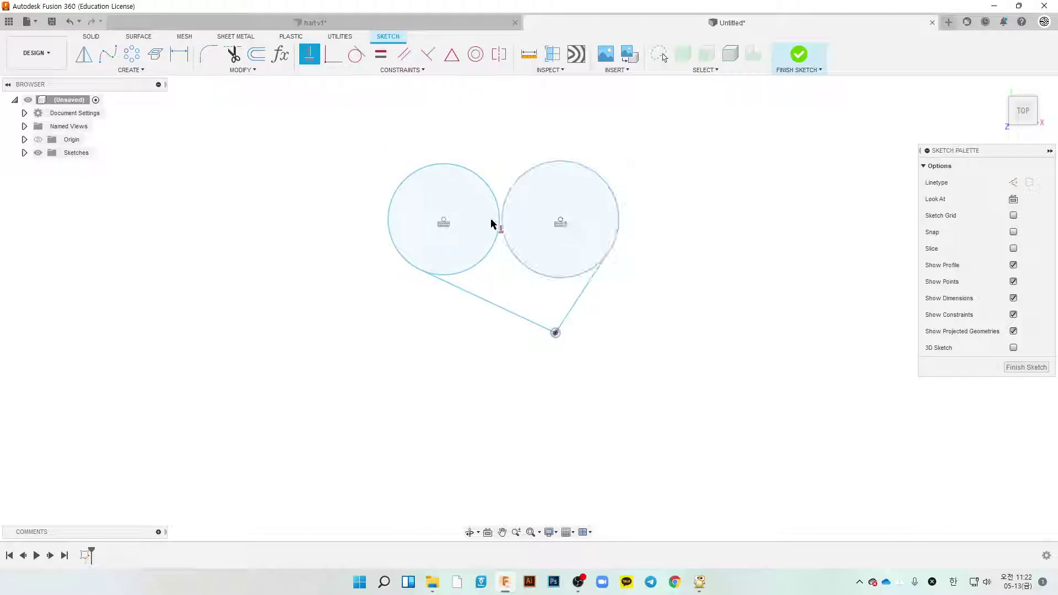
pyautogui.press('Escape')
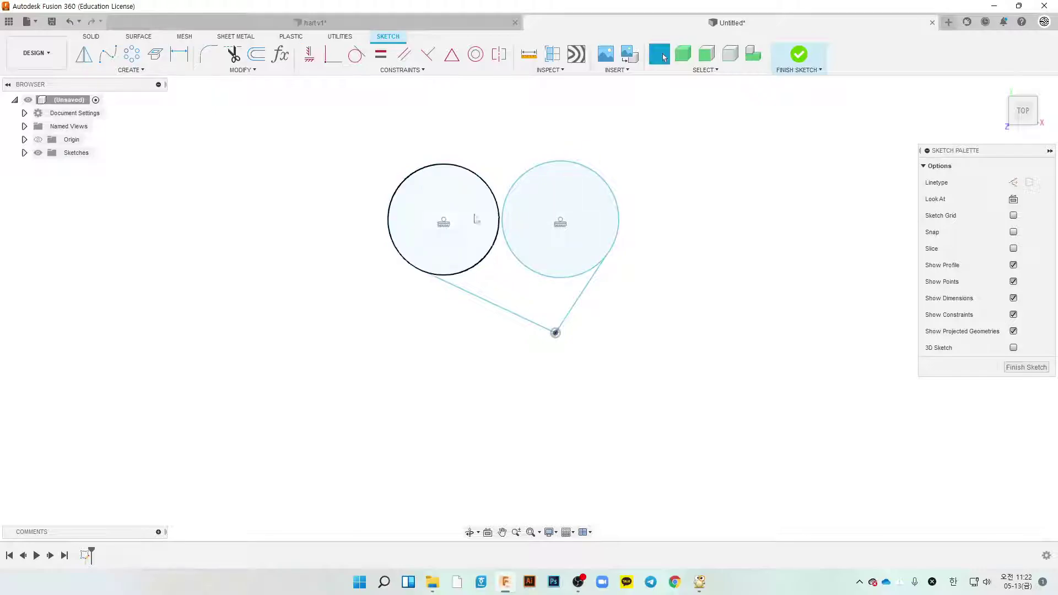
# Drag the circles and line ends so the circles overlap above the bottom point
pyautogui.moveTo(444, 223); pyautogui.dragTo(593, 224)
pyautogui.click(514, 227)
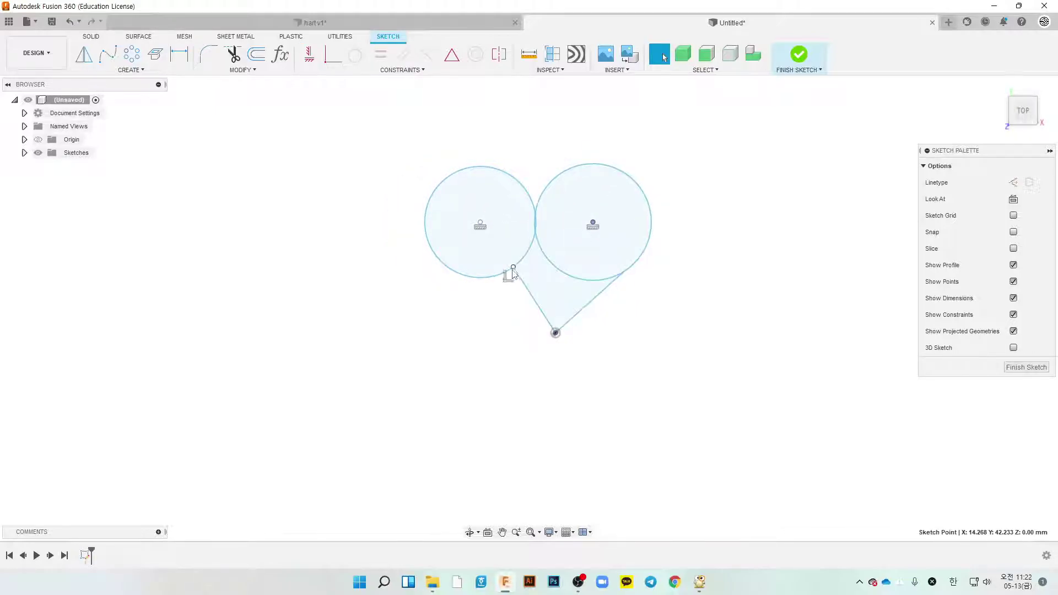
pyautogui.moveTo(513, 267); pyautogui.dragTo(467, 293)
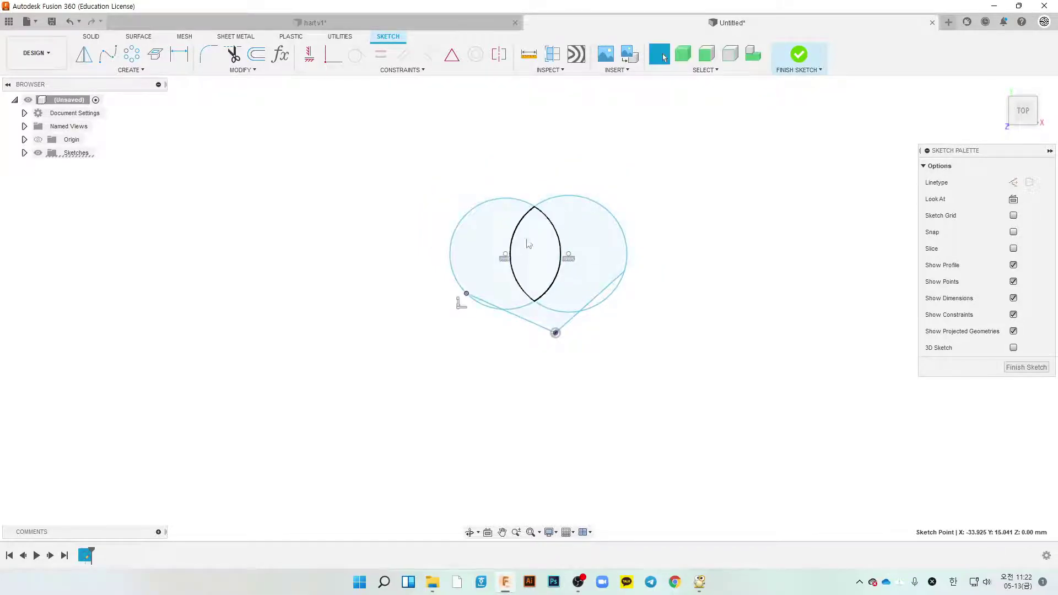
pyautogui.moveTo(570, 259); pyautogui.dragTo(572, 236)
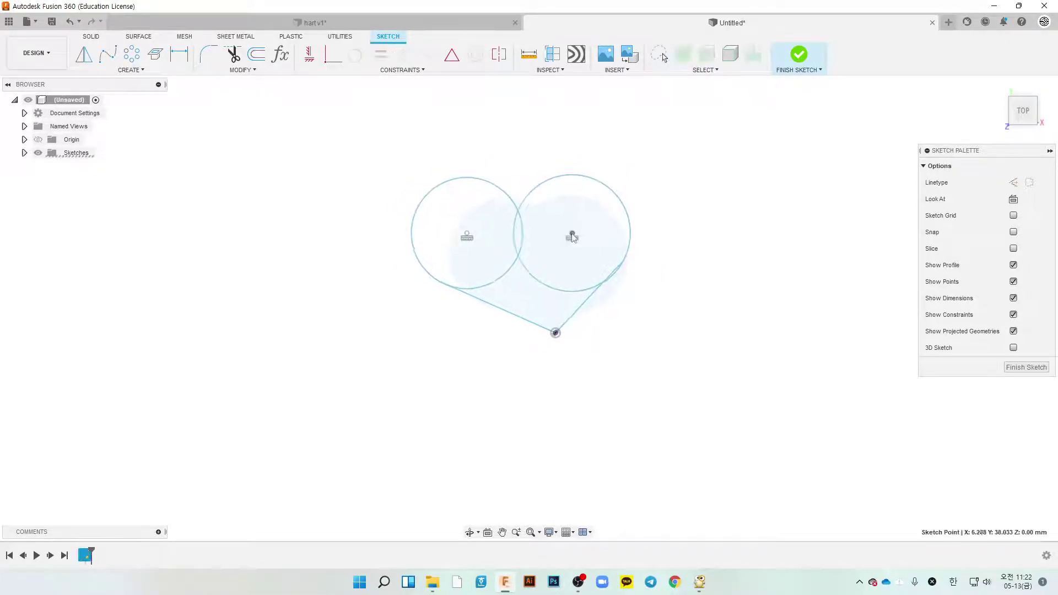
# Make the two lower lines equal in length
pyautogui.click(584, 308)
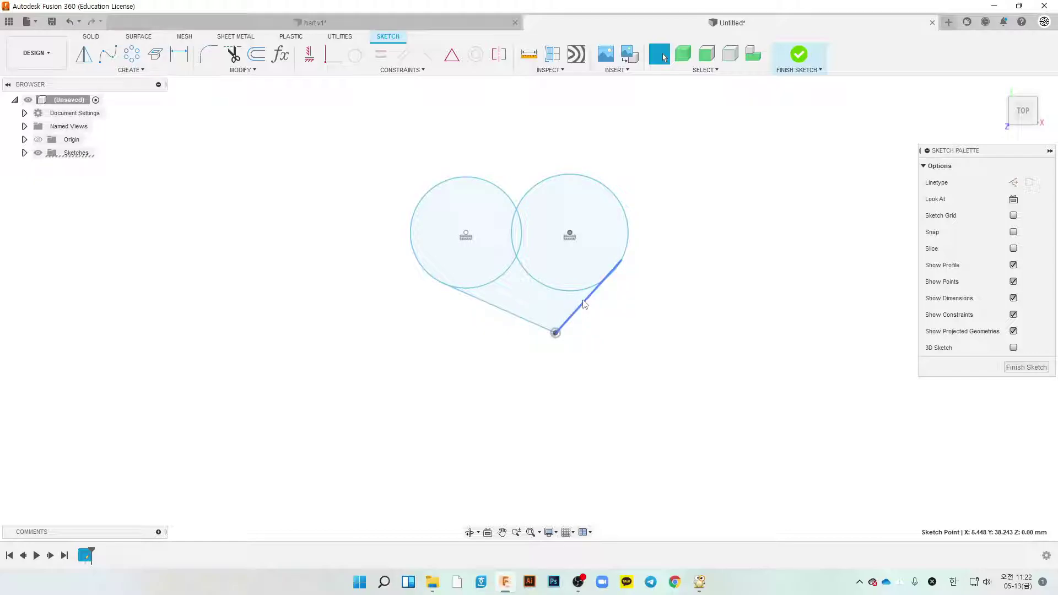
pyautogui.click(381, 54)
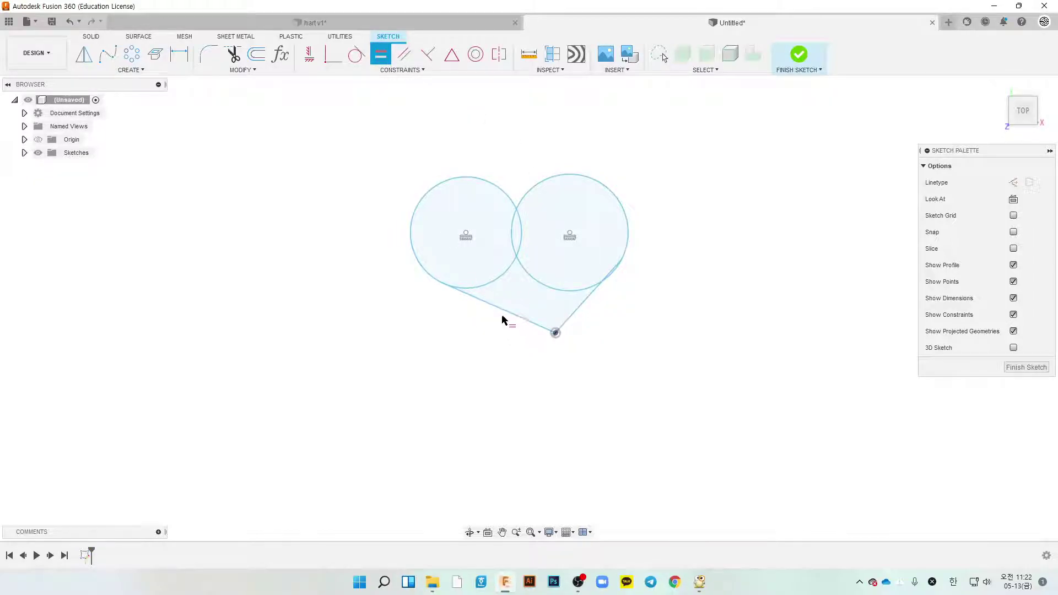
pyautogui.click(514, 313)
pyautogui.click(576, 306)
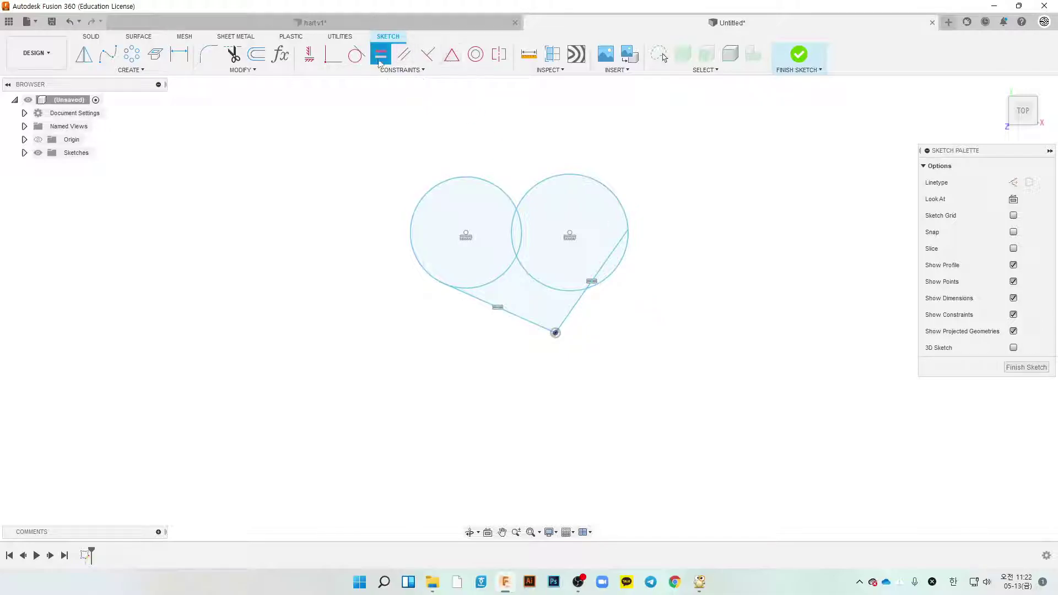
# Make each lower line tangent to its circle
pyautogui.click(357, 54)
pyautogui.click(479, 285)
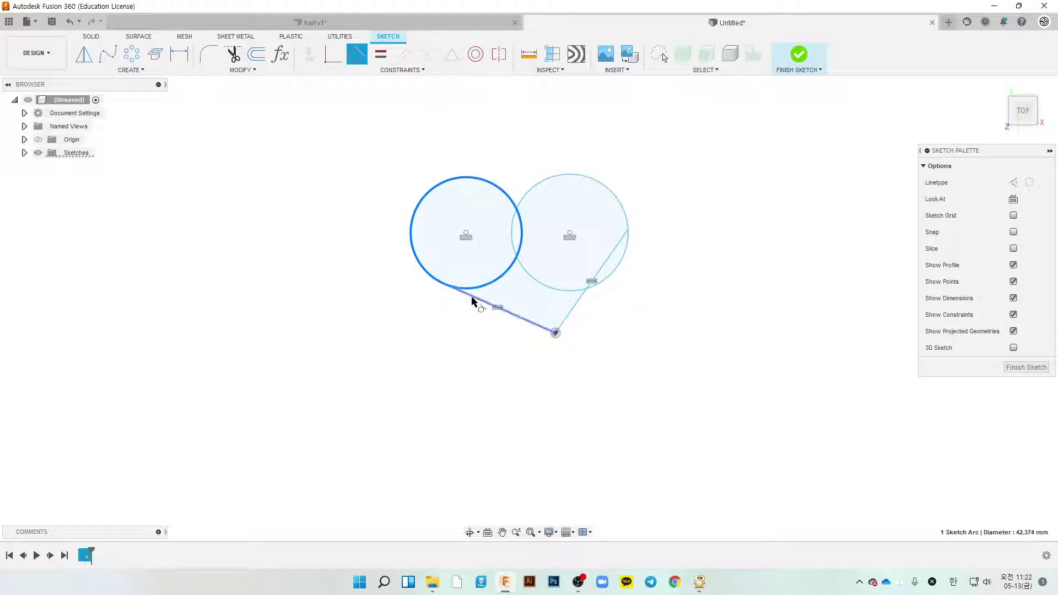
pyautogui.click(472, 298)
pyautogui.click(566, 289)
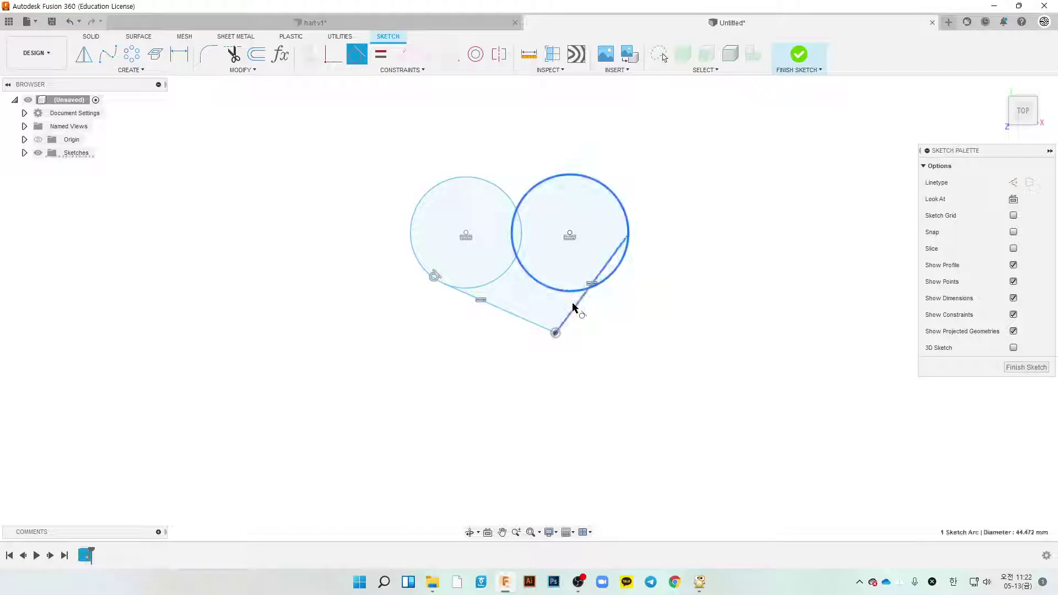
pyautogui.click(574, 305)
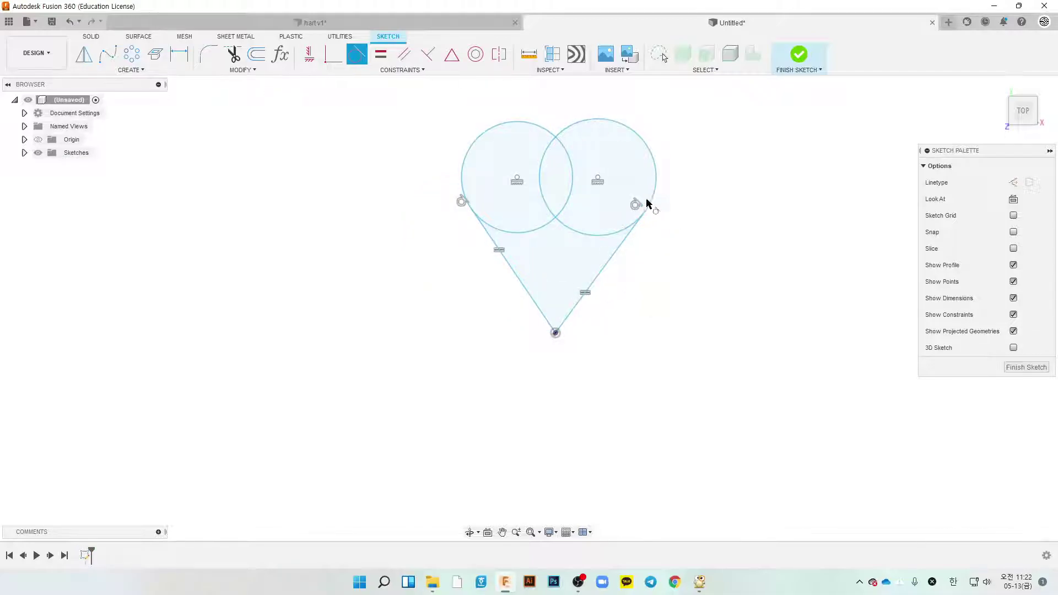
pyautogui.press('Escape')
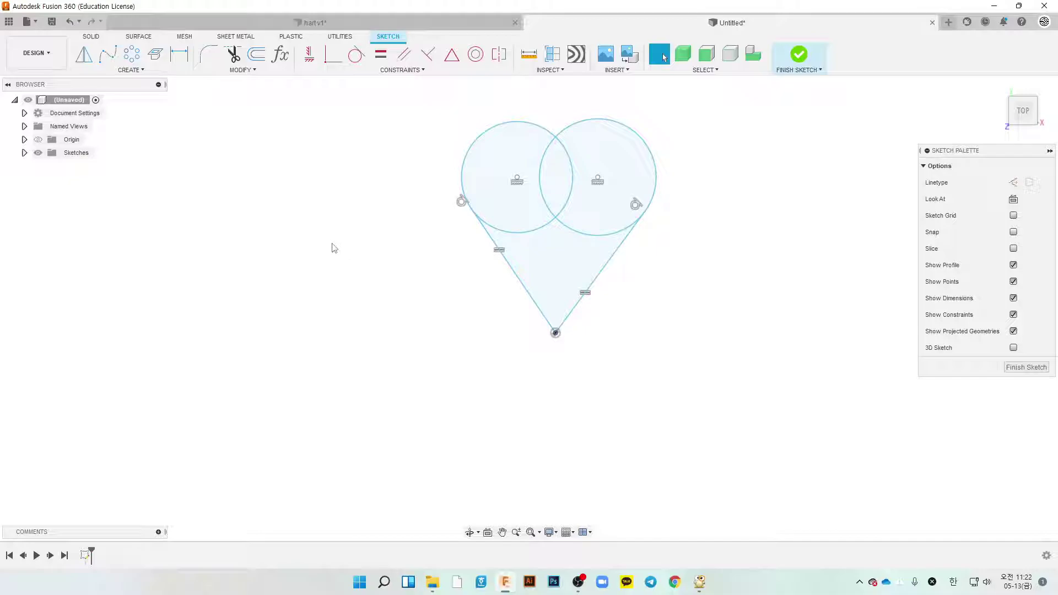
# Dimension the angle between the two lower lines as 94°
pyautogui.press('d')
pyautogui.click(542, 312)
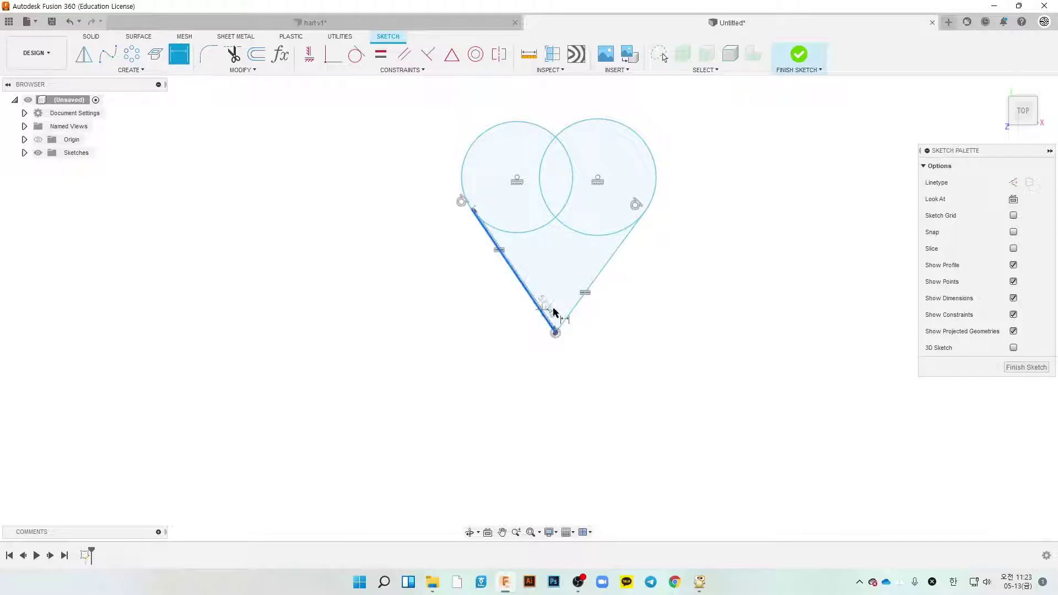
pyautogui.click(578, 313)
pyautogui.click(557, 297)
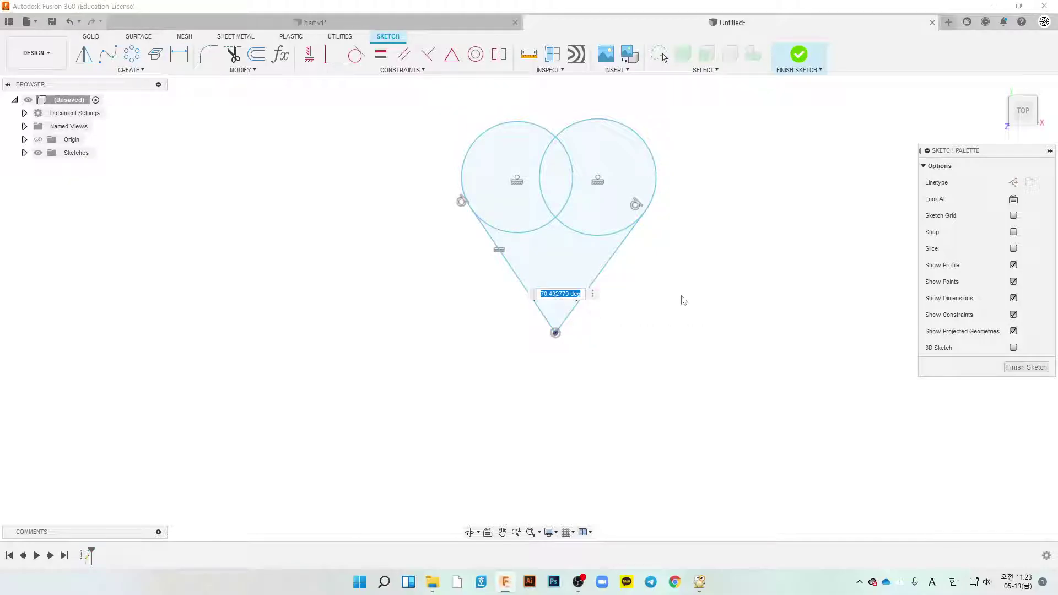
pyautogui.write('94')
pyautogui.press('Return')
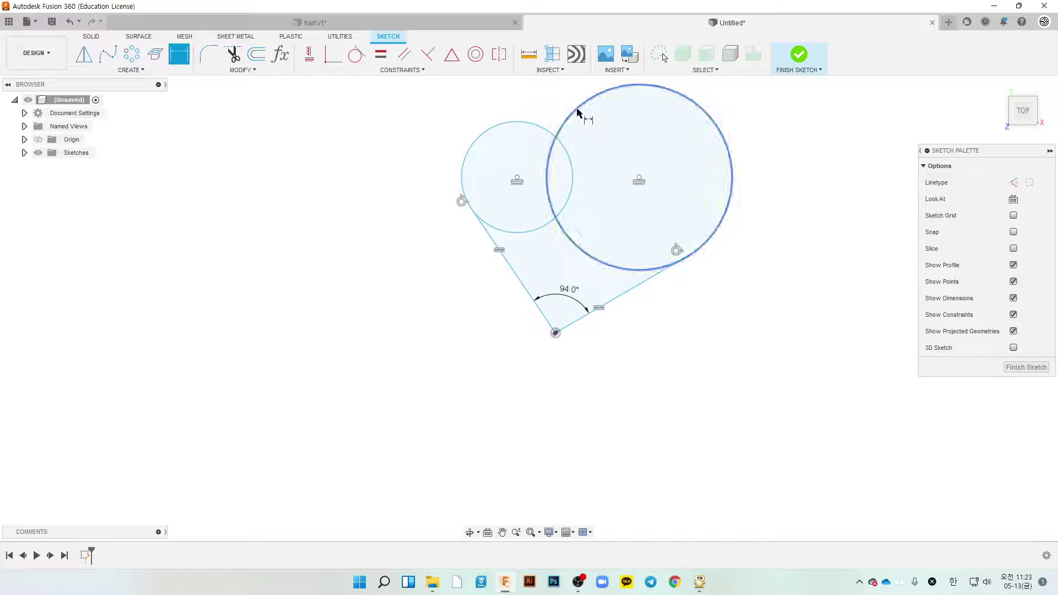
# Constrain the two circles to be equal in size
pyautogui.click(380, 54)
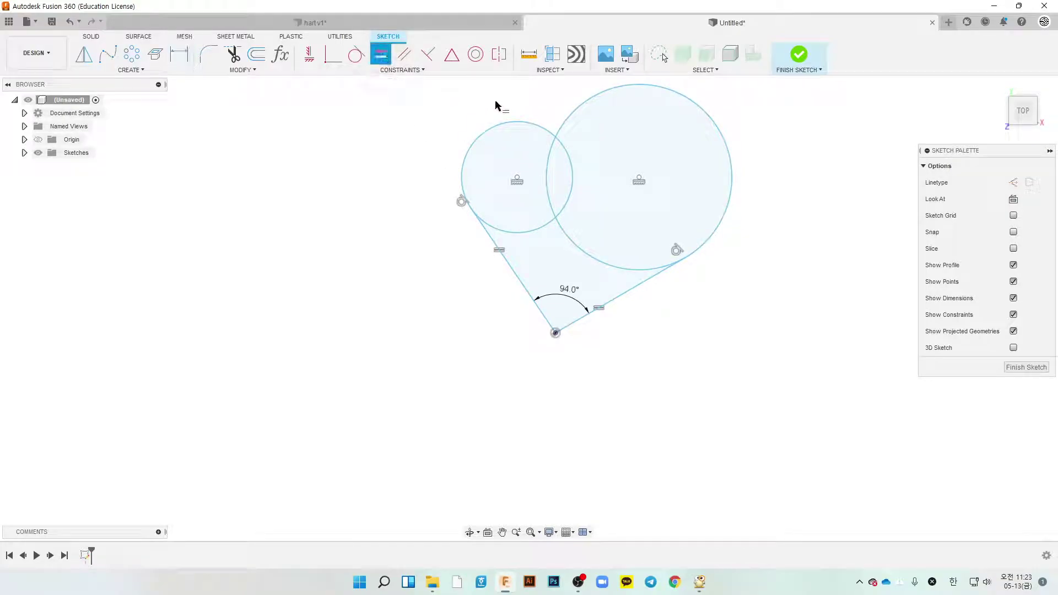
pyautogui.click(516, 122)
pyautogui.click(573, 114)
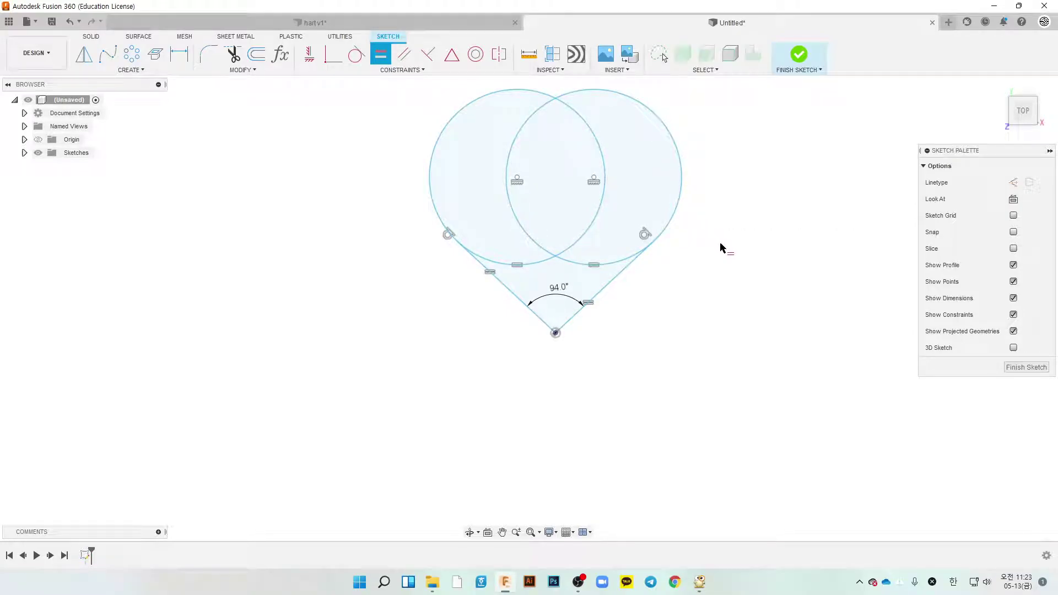
# Dimension the right circle's diameter as 50
pyautogui.press('d')
pyautogui.click(681, 161)
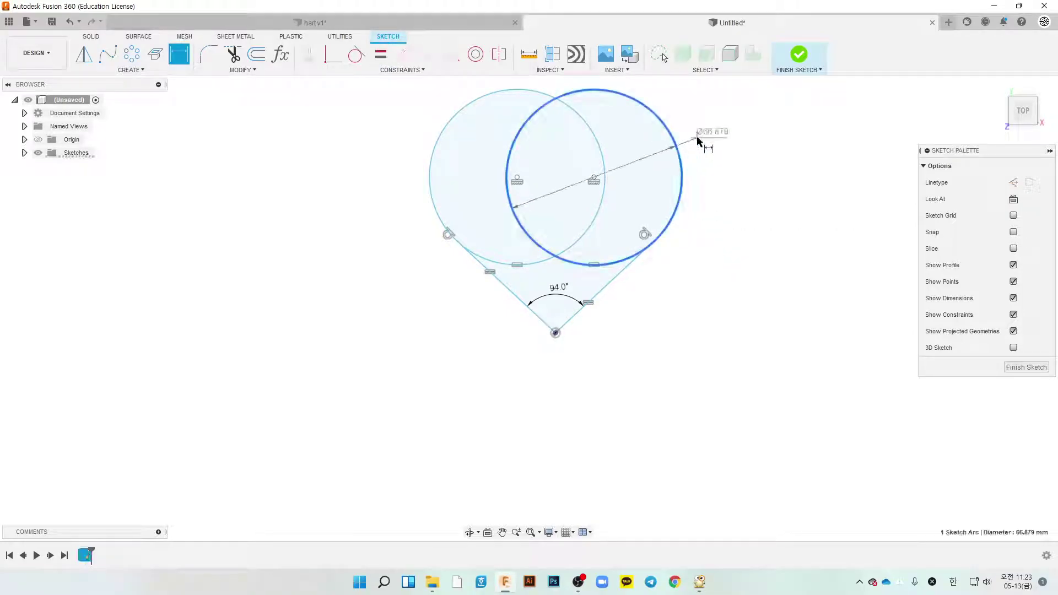
pyautogui.click(693, 127)
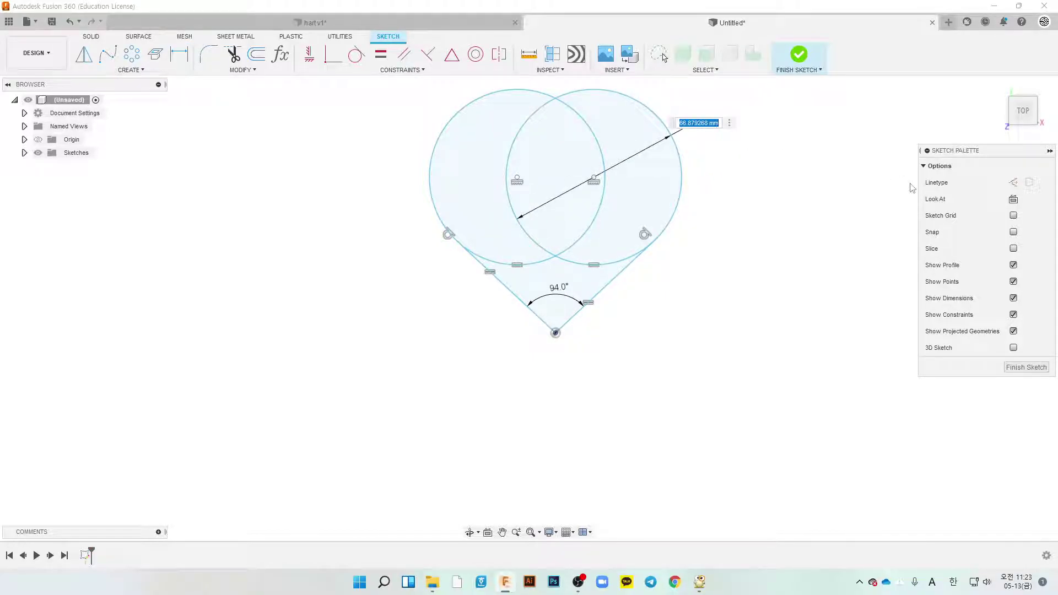
pyautogui.write('50')
pyautogui.press('Return')
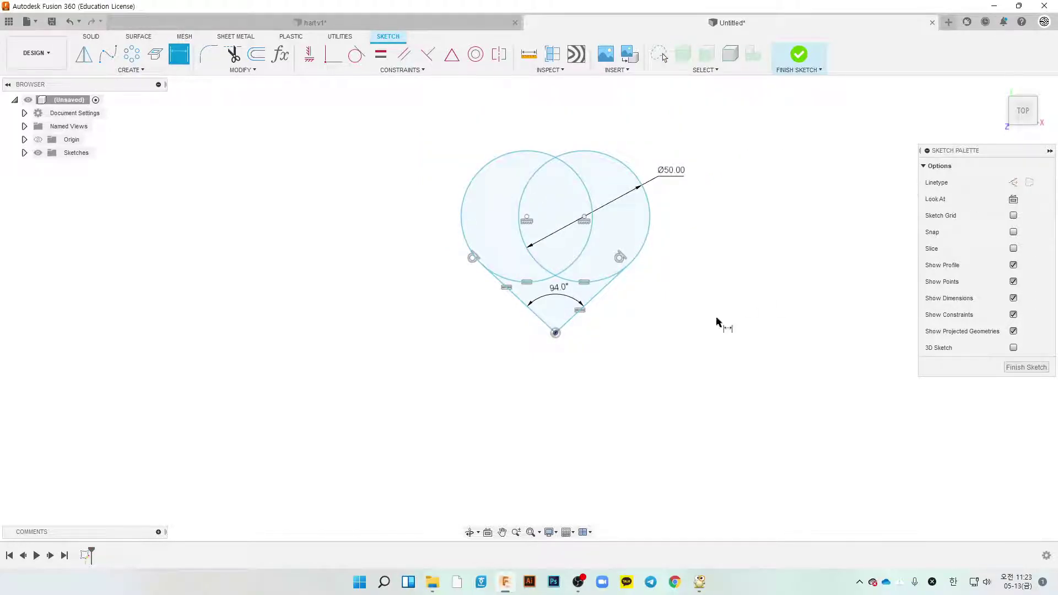
# Add a 55 vertical dimension from the bottom point to the right circle's centre
pyautogui.click(556, 334)
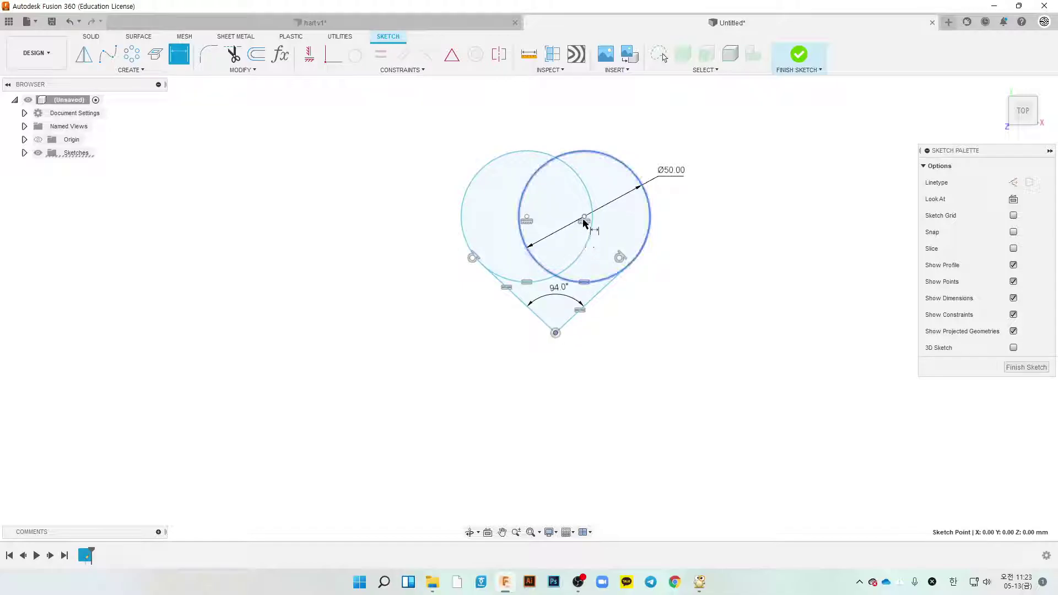
pyautogui.click(584, 217)
pyautogui.click(677, 272)
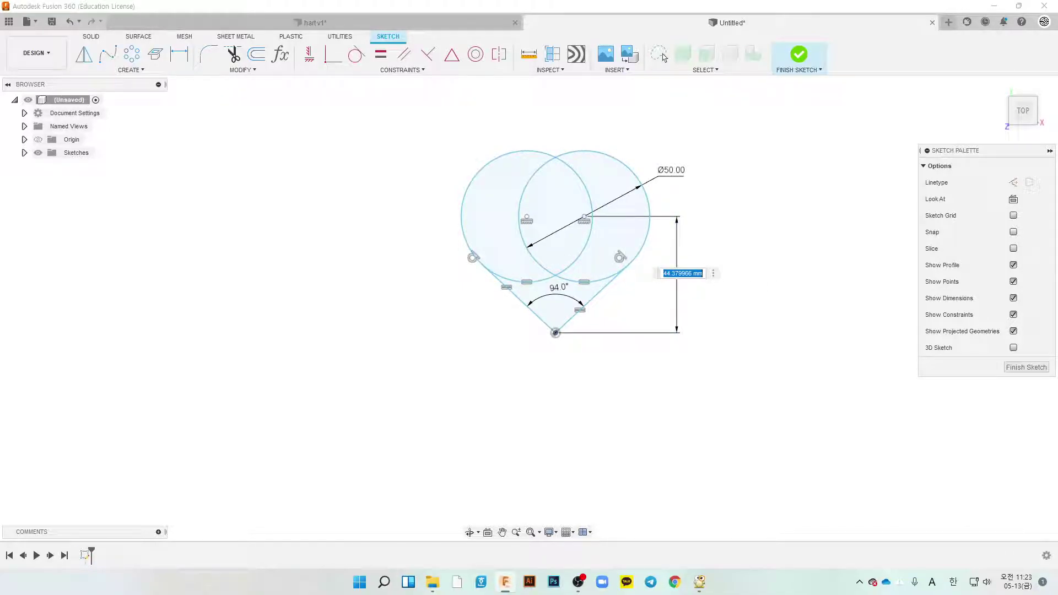
pyautogui.write('55')
pyautogui.press('Return')
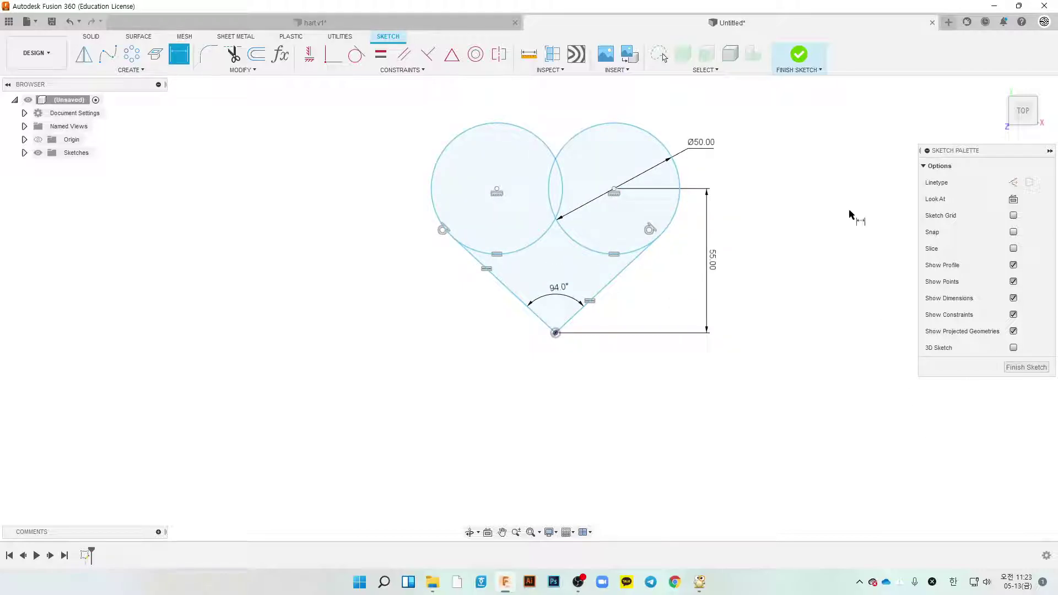
# Move the Ø50.00 diameter label up out of the way
pyautogui.moveTo(560, 190); pyautogui.dragTo(533, 266)
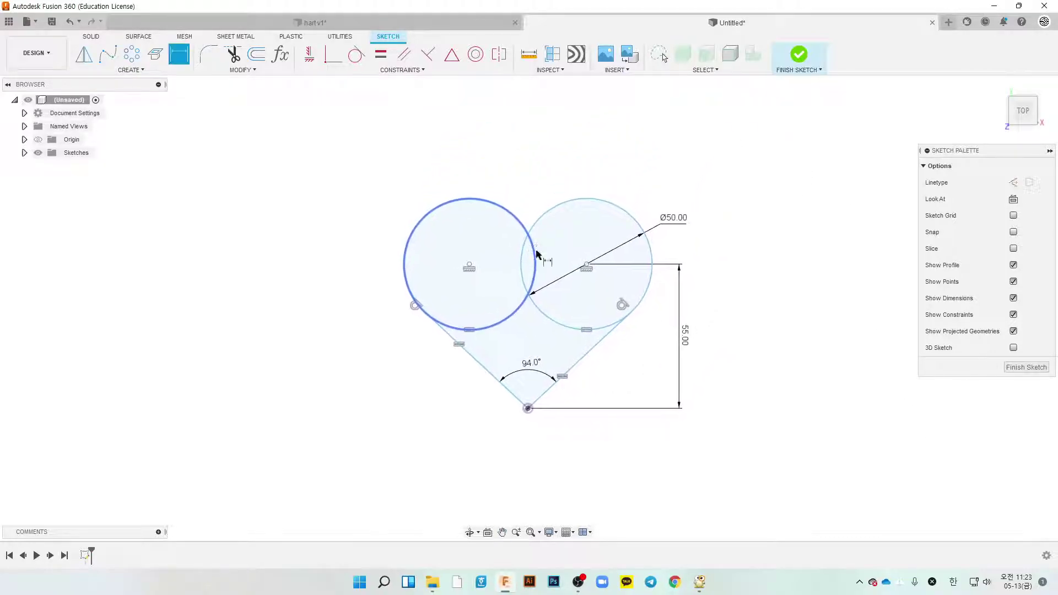
pyautogui.press('Escape')
pyautogui.moveTo(673, 217); pyautogui.dragTo(662, 171)
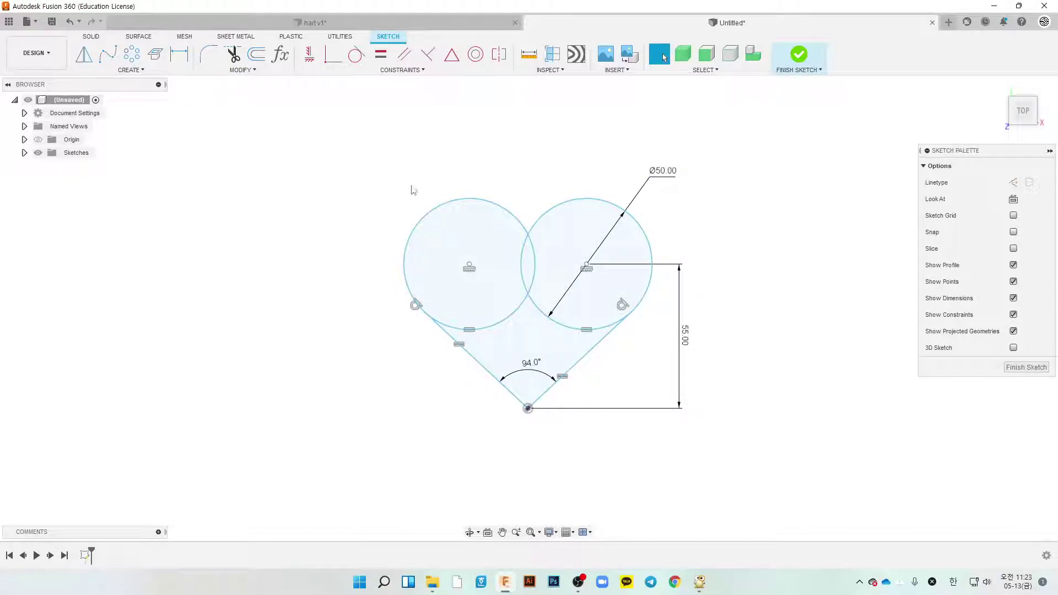
# Trim the inner overlapping arcs of both circles
pyautogui.click(241, 70)
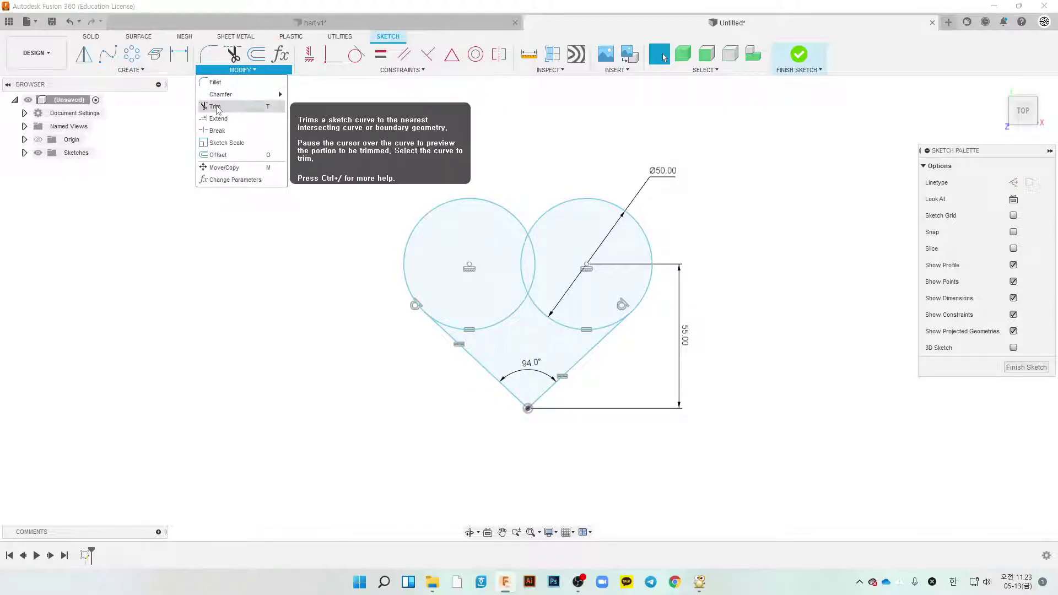
pyautogui.click(216, 106)
pyautogui.click(504, 321)
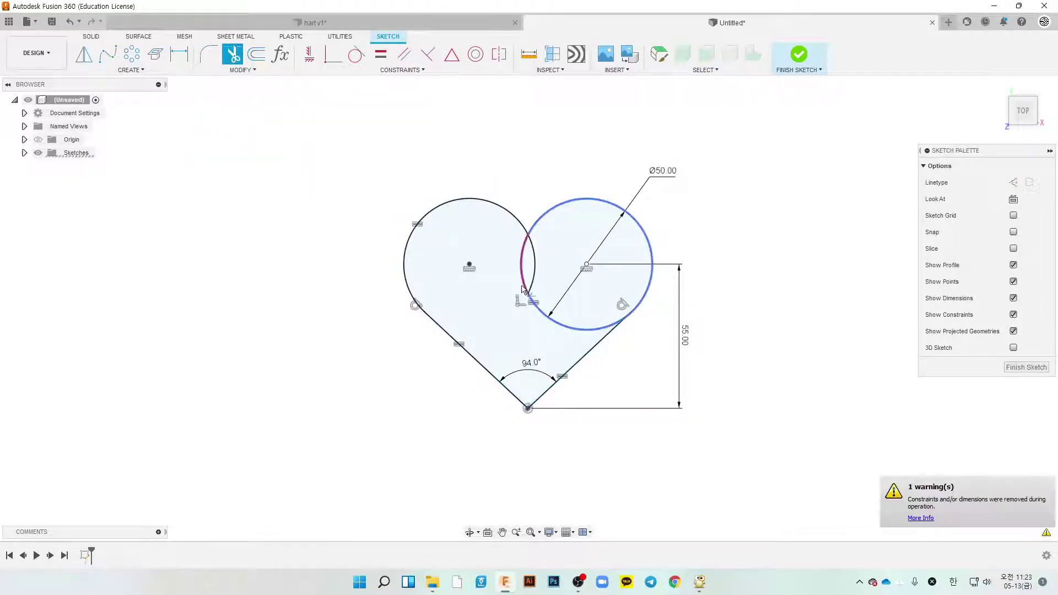
pyautogui.click(526, 285)
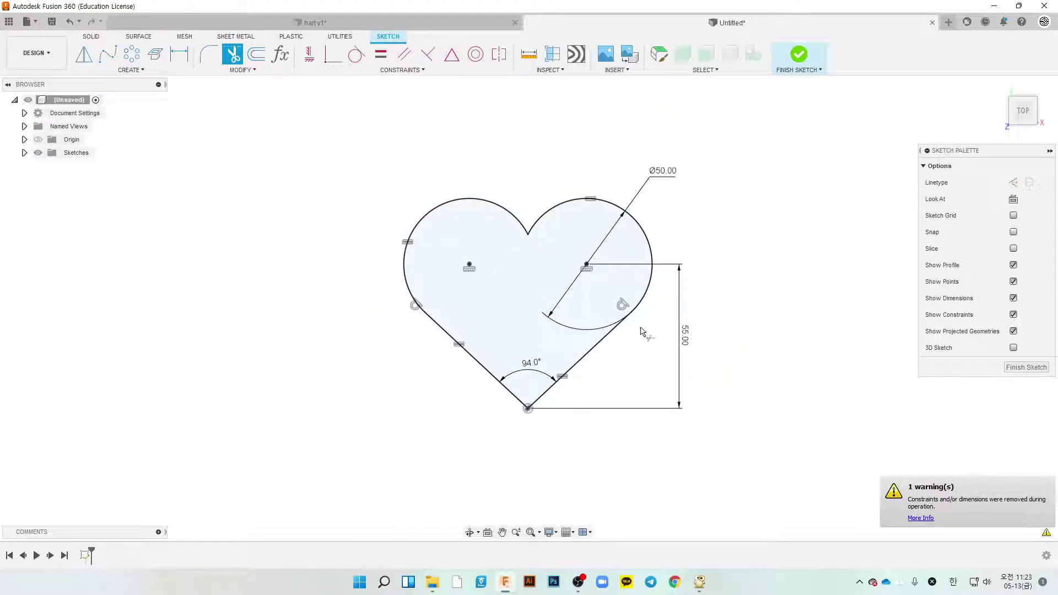
# Finish the heart sketch and recentre the view on the closed heart profile
pyautogui.click(799, 54)
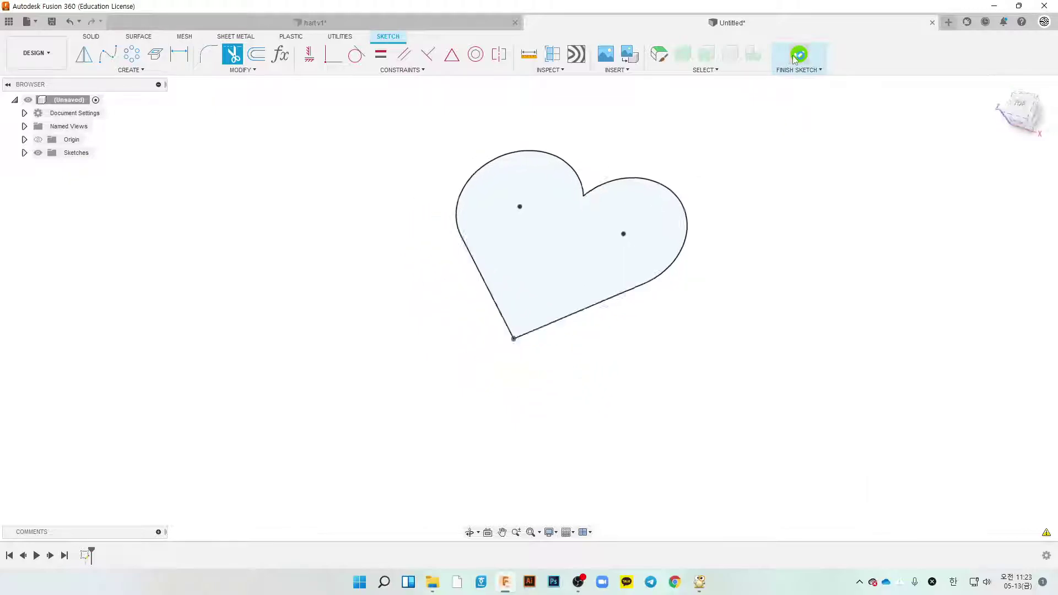
pyautogui.scroll(2, 692, 206)
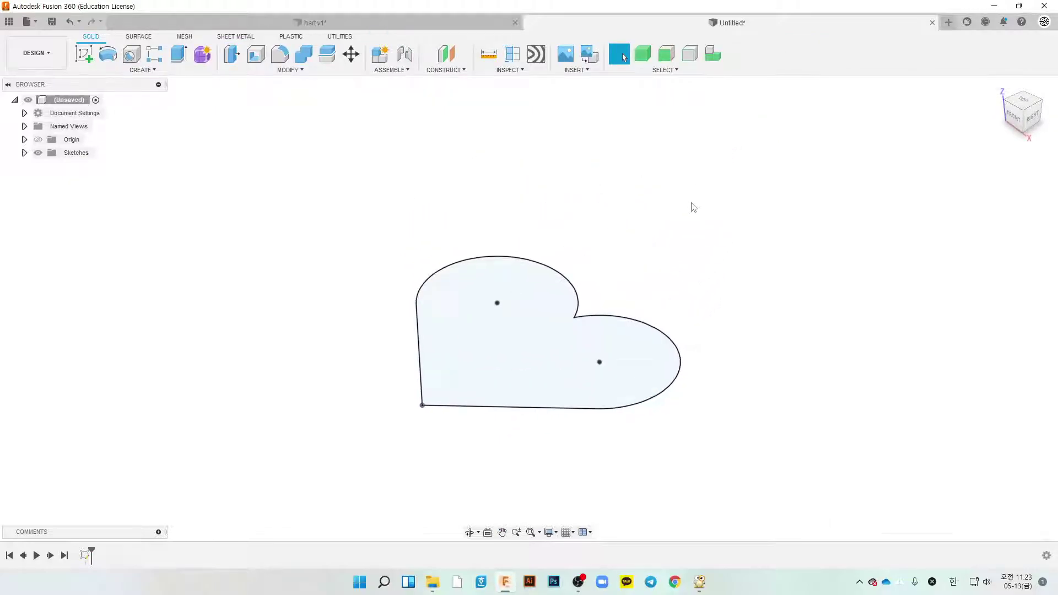
pyautogui.scroll(-1, 689, 215)
pyautogui.scroll(2, 687, 215)
pyautogui.moveTo(687, 215); pyautogui.dragTo(693, 178, button='middle')
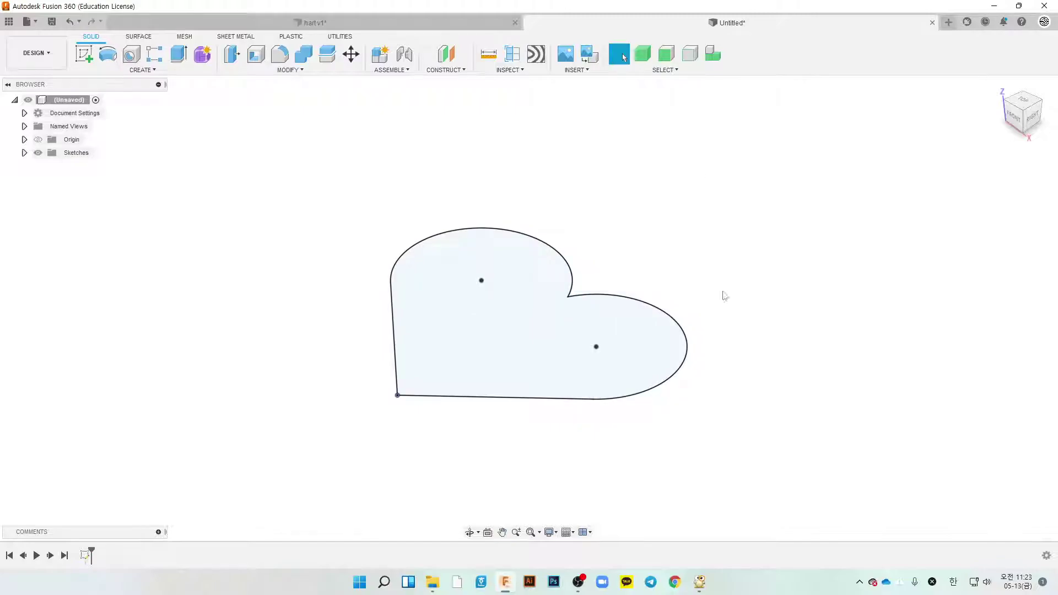
# Thin-extrude the heart profile 10 mm as a new body with 1.2 mm wall thickness
pyautogui.click(177, 55)
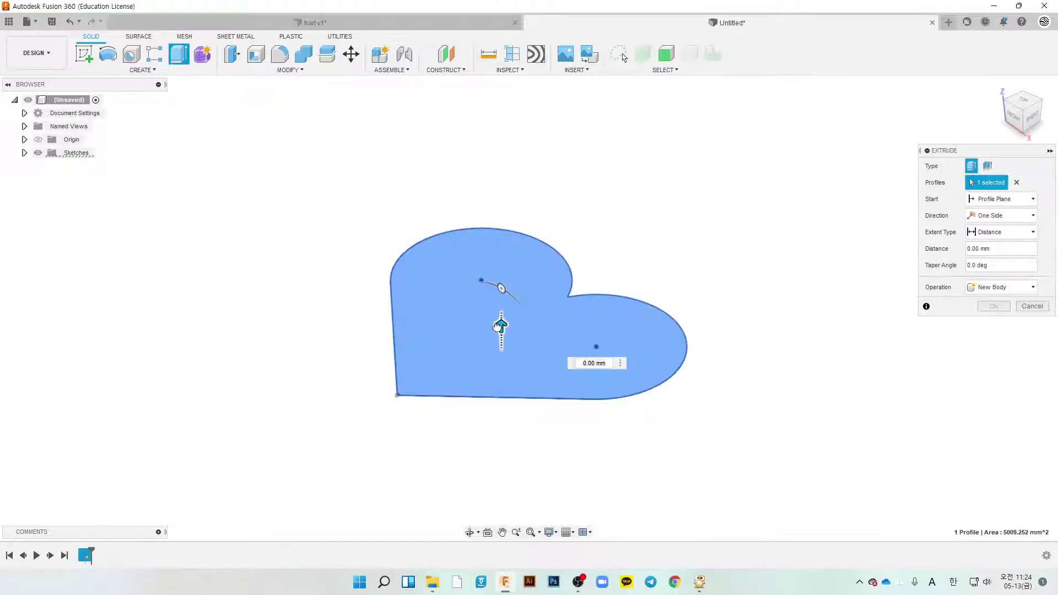
pyautogui.moveTo(500, 326); pyautogui.dragTo(500, 280)
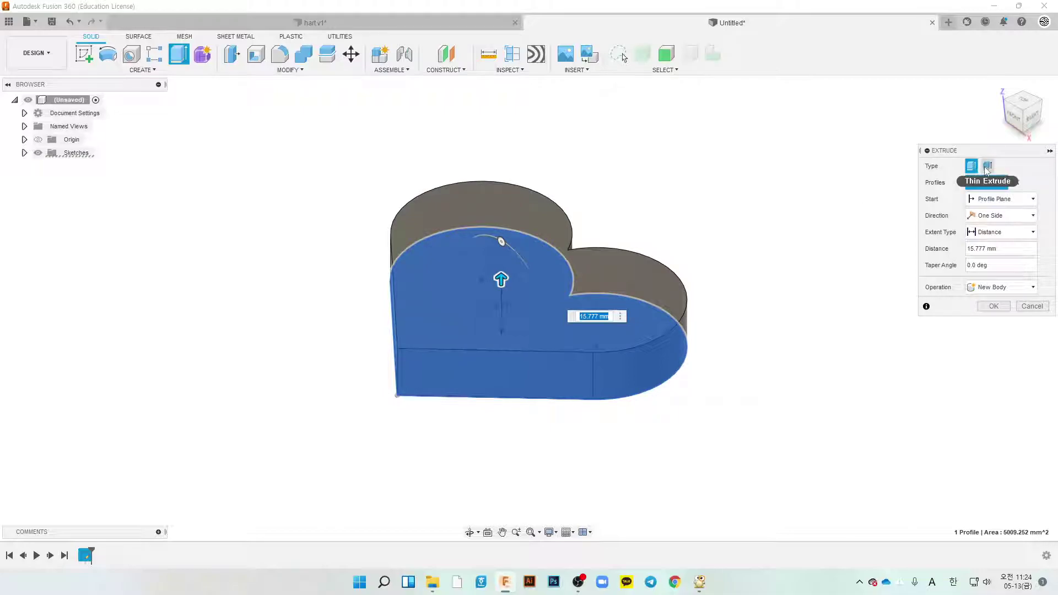
pyautogui.click(987, 166)
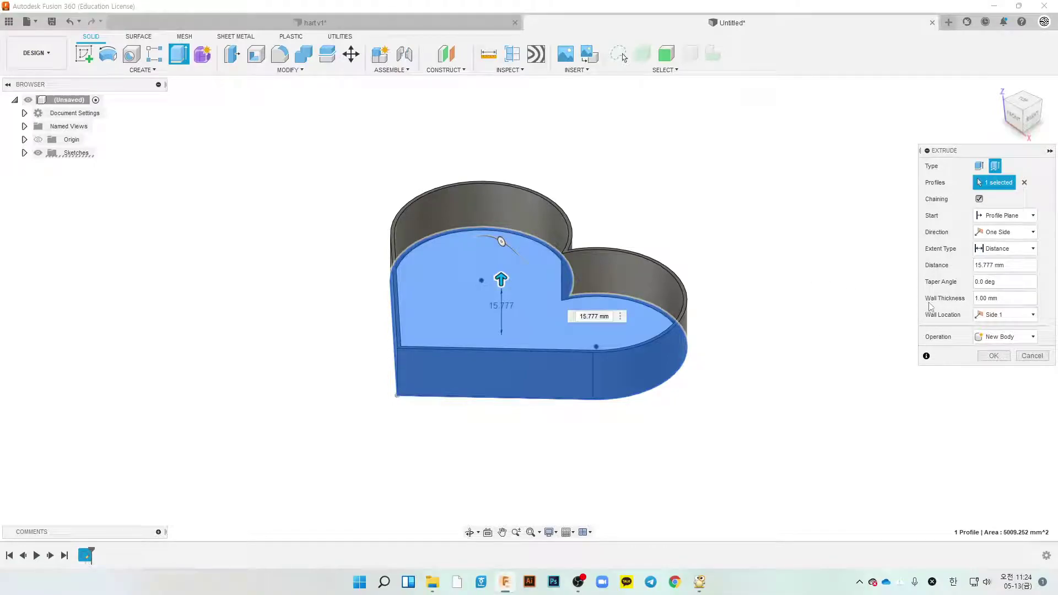
pyautogui.click(975, 298)
pyautogui.write('1.2')
pyautogui.click(997, 266)
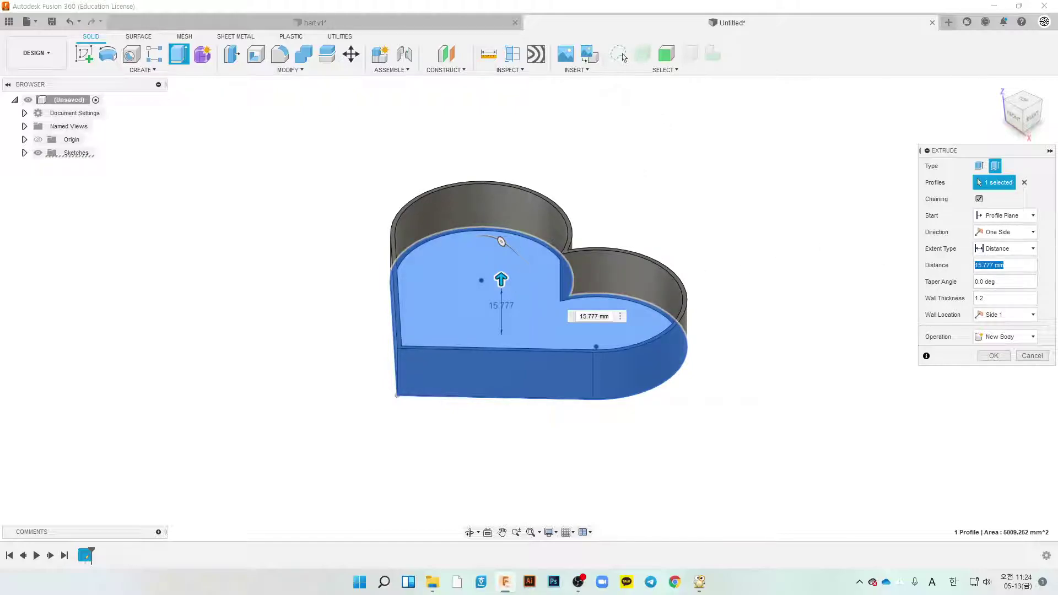
pyautogui.write('10')
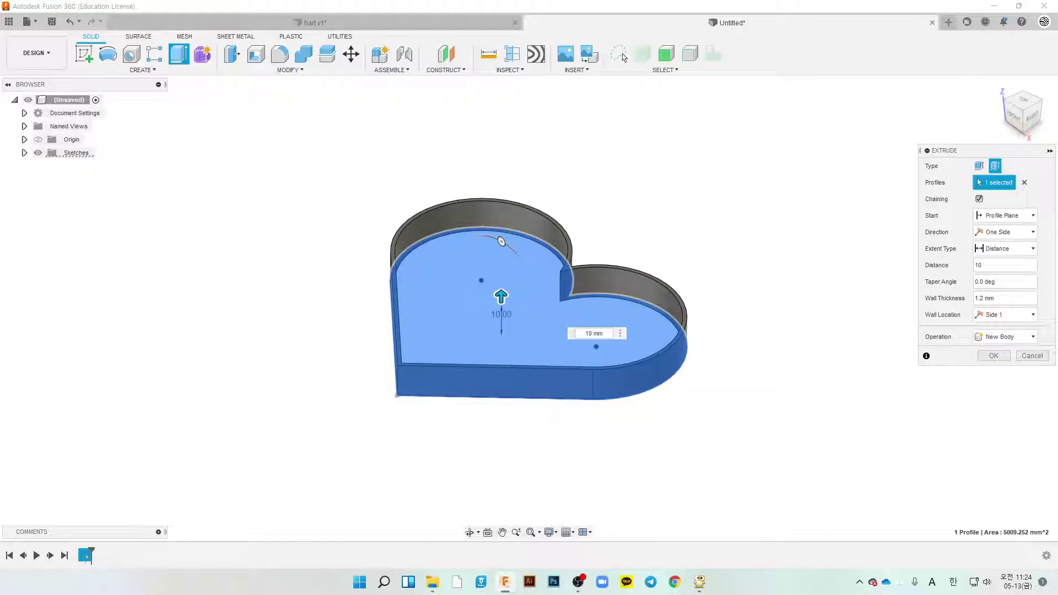
pyautogui.click(993, 355)
pyautogui.moveTo(668, 229)
pyautogui.mouseDown(button='middle')
pyautogui.moveTo(718, 241)
pyautogui.moveTo(667, 233)
pyautogui.moveTo(711, 236)
pyautogui.mouseUp(button='middle')
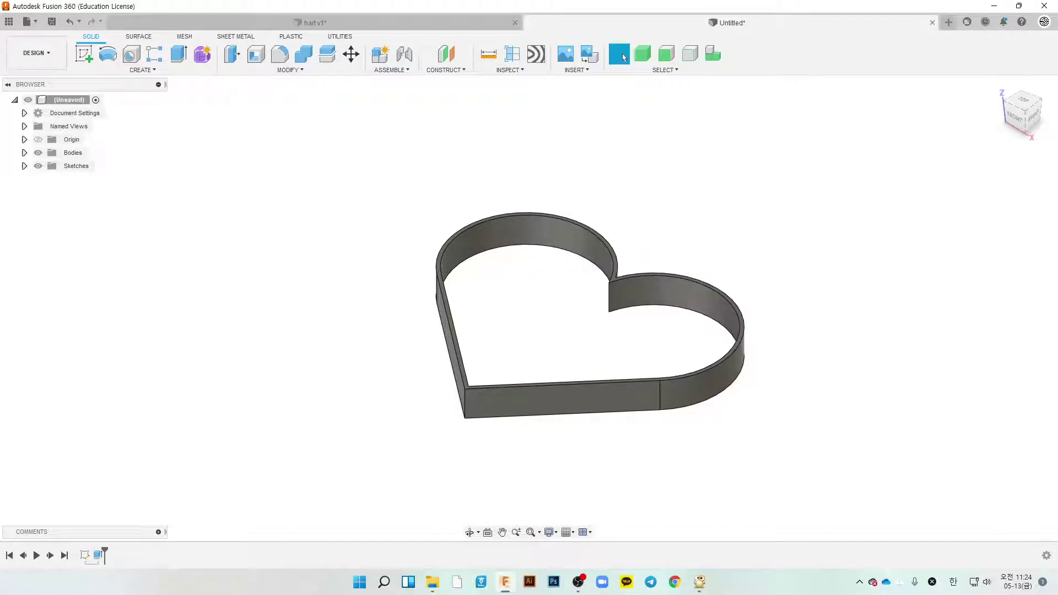